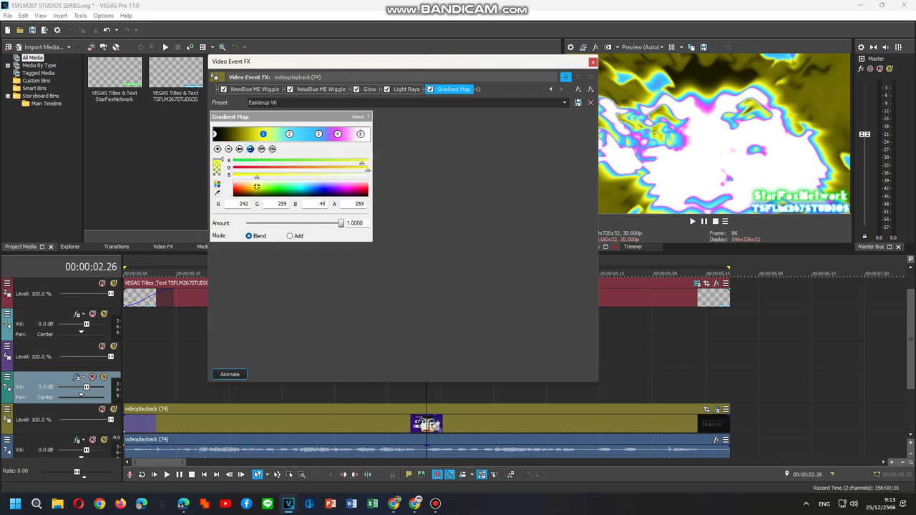
Step through the Gradient Map's colour points from point 1 to point 5 to show each one's RGB values
{"action": "left_click", "coordinate": [249, 148]}
{"action": "left_click", "coordinate": [250, 148]}
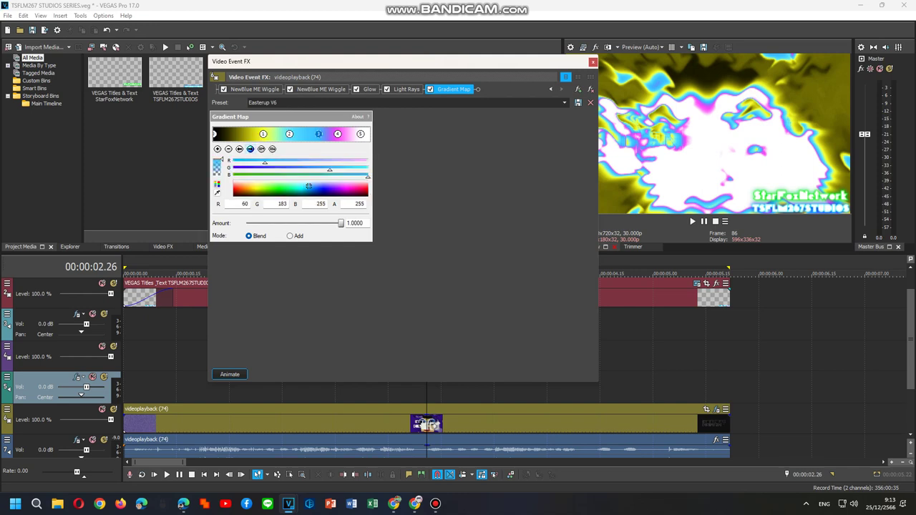
{"action": "left_click", "coordinate": [250, 148]}
{"action": "left_click", "coordinate": [249, 148]}
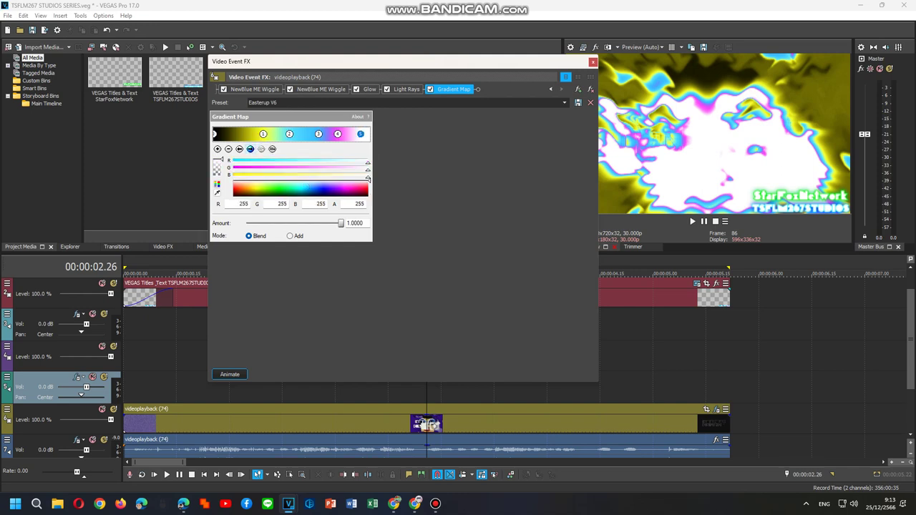
Save the event's video effect chain as a filter package named Easterup V6
{"action": "left_click", "coordinate": [578, 89]}
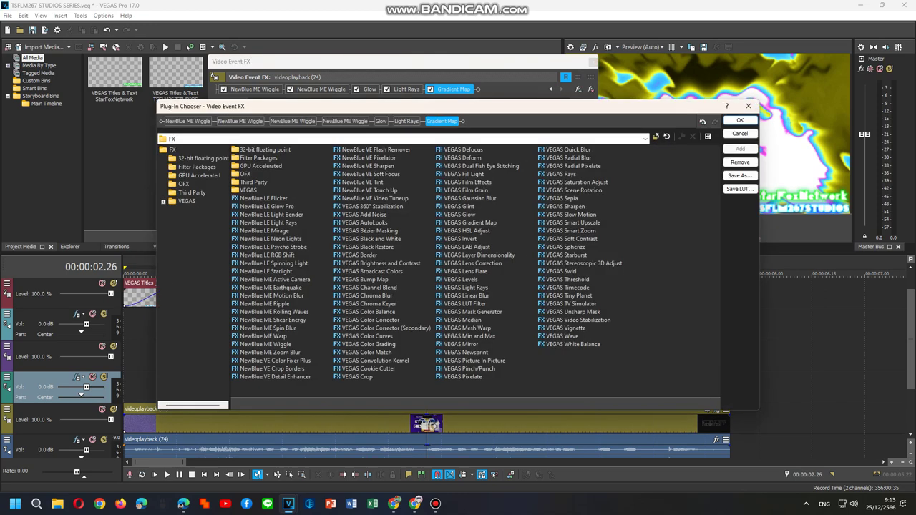
{"action": "left_click", "coordinate": [197, 165]}
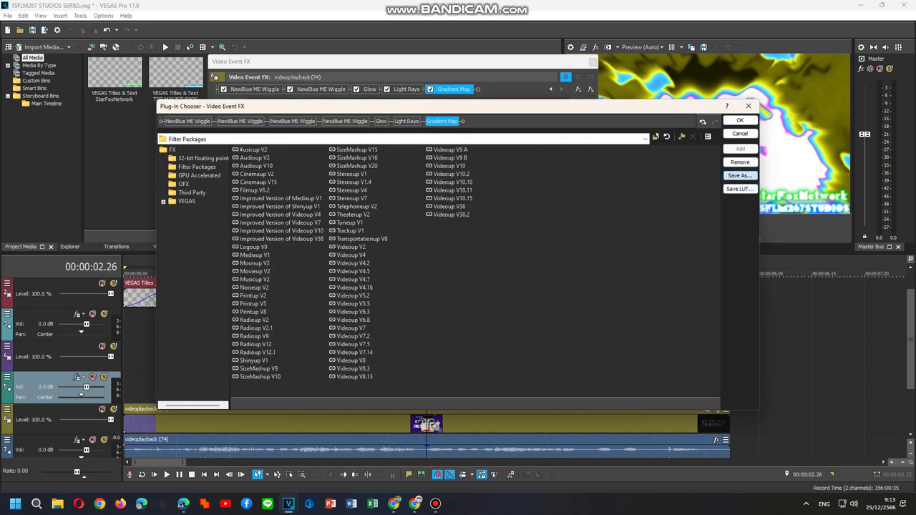
{"action": "left_click", "coordinate": [739, 175]}
{"action": "type", "text": "Ea"}
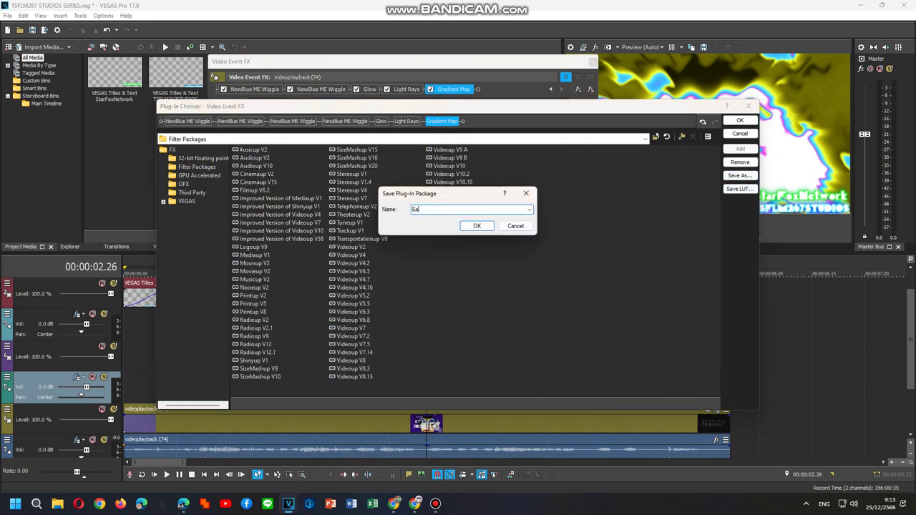
{"action": "type", "text": "test"}
{"action": "type", "text": "rup V6"}
{"action": "key", "text": "Return"}
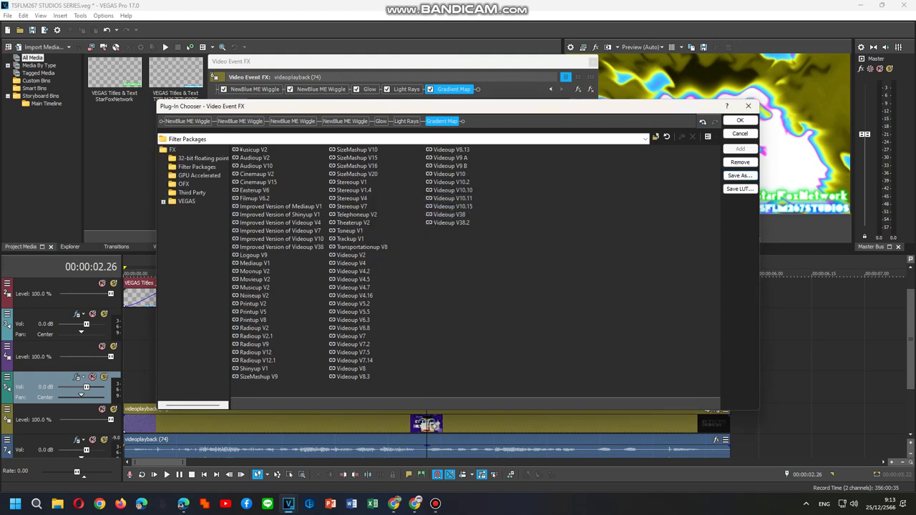
{"action": "left_click", "coordinate": [740, 120]}
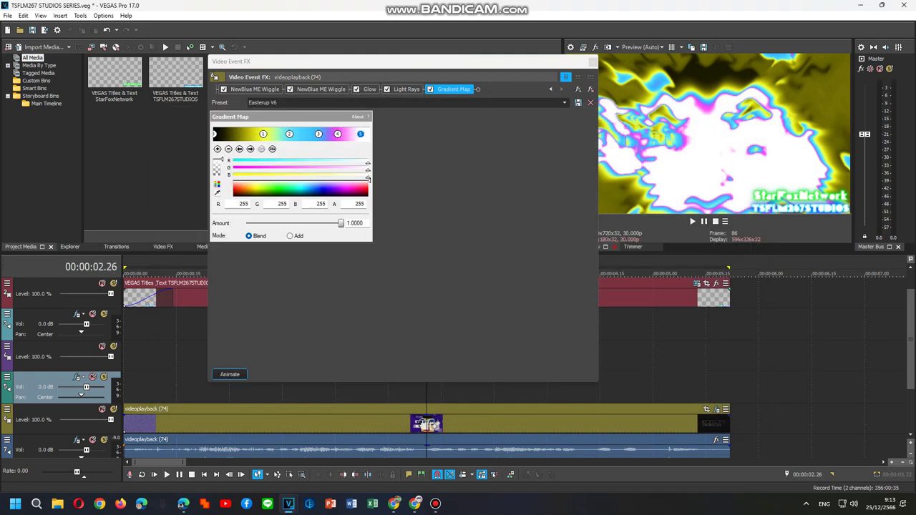
{"action": "left_click", "coordinate": [435, 504]}
{"action": "left_click", "coordinate": [435, 503]}
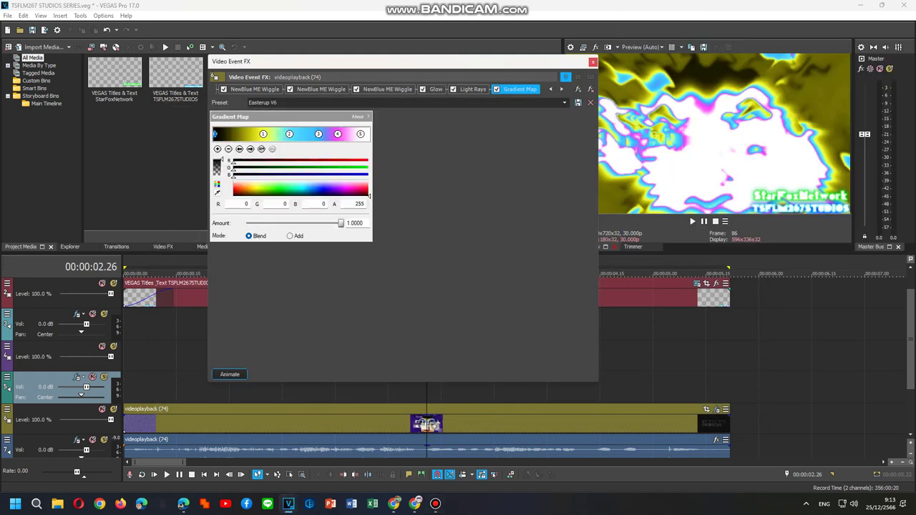
Open the plug-in chooser for the videoplayback (74) audio event and add ExpressFX Chorus, ExpressFX Delay and ExpressFX Reverb
{"action": "left_click", "coordinate": [592, 62]}
{"action": "double_click", "coordinate": [504, 387]}
{"action": "right_click", "coordinate": [505, 452]}
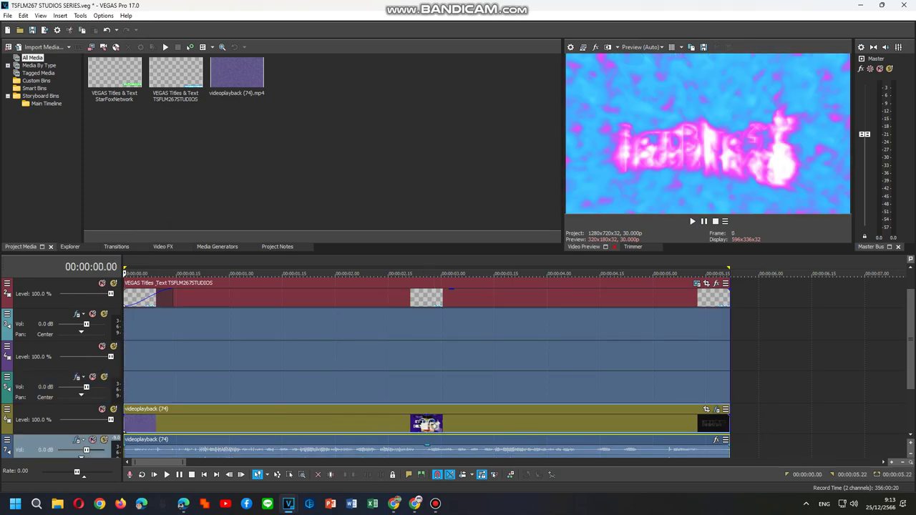
{"action": "left_click", "coordinate": [535, 117]}
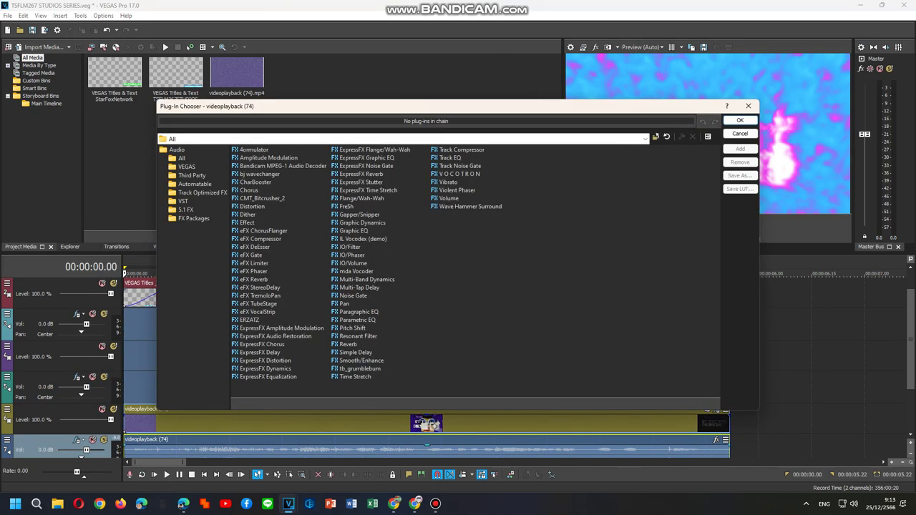
{"action": "double_click", "coordinate": [261, 344]}
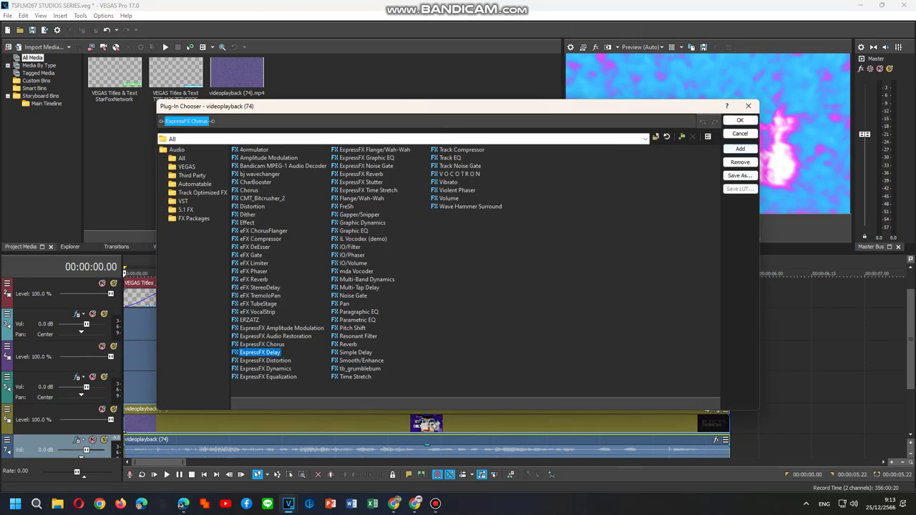
{"action": "double_click", "coordinate": [259, 352]}
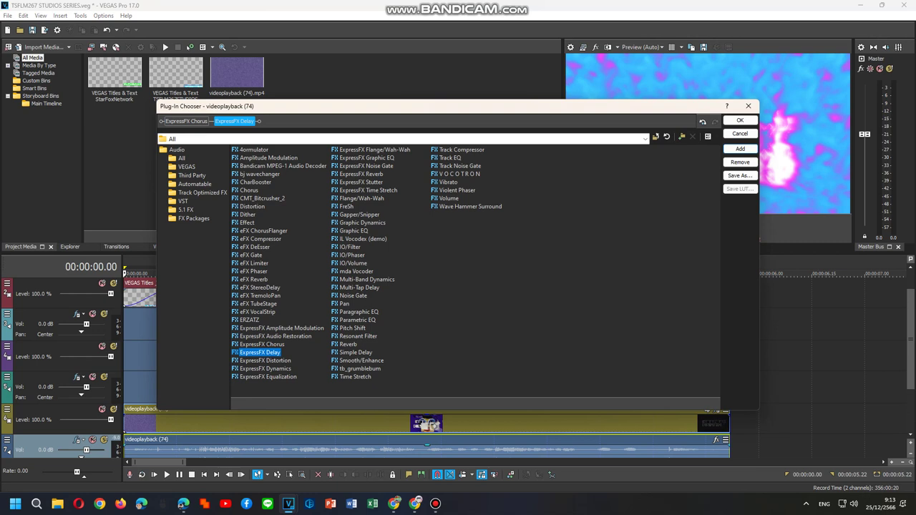
{"action": "double_click", "coordinate": [361, 174]}
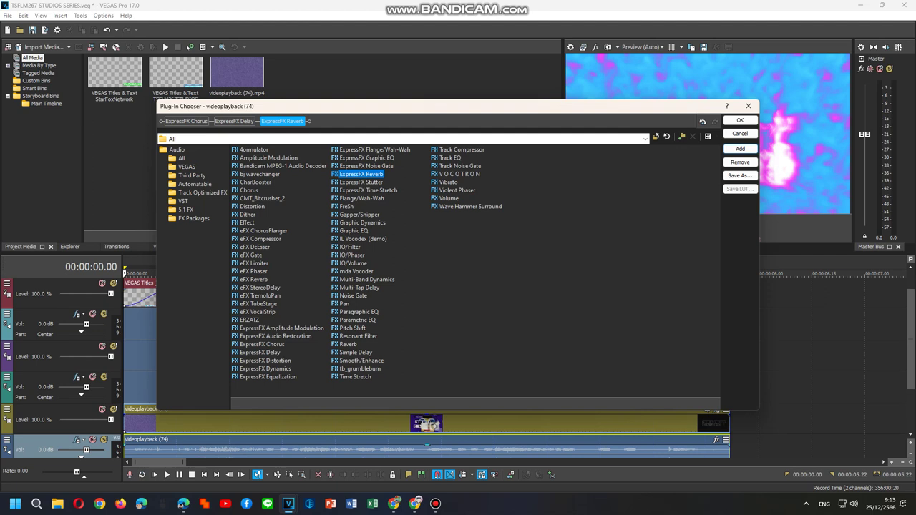
Add Effect, IO/Phaser, tb_grumblebum and IL Vocodex (demo) to the audio chain and accept it
{"action": "double_click", "coordinate": [247, 223]}
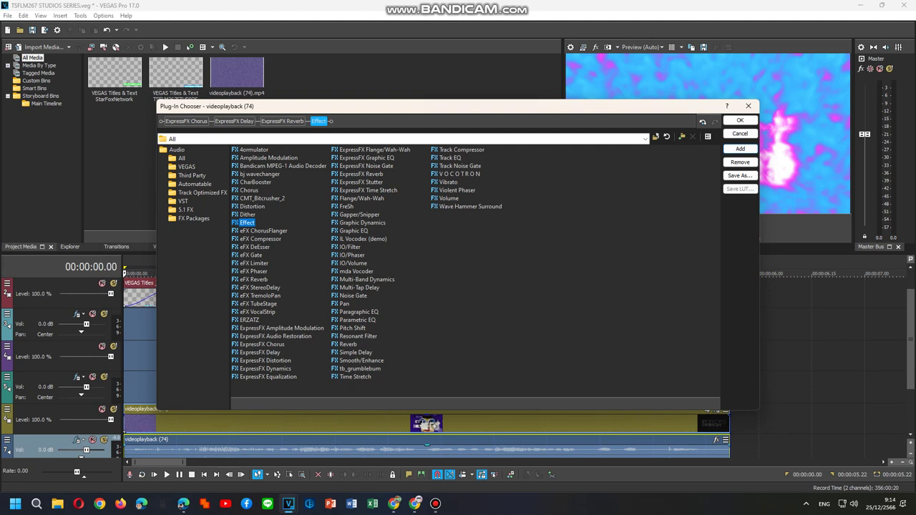
{"action": "left_click", "coordinate": [352, 256]}
{"action": "double_click", "coordinate": [352, 256]}
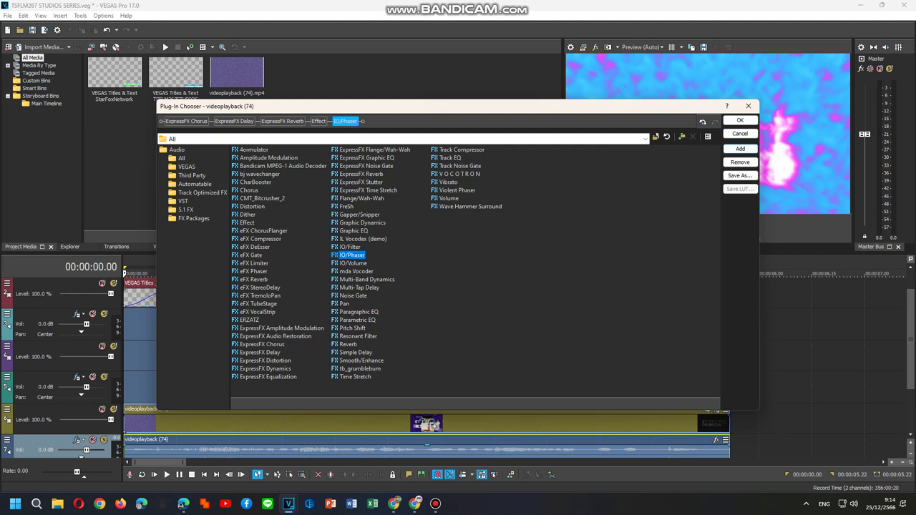
{"action": "left_click", "coordinate": [360, 370]}
{"action": "double_click", "coordinate": [359, 368]}
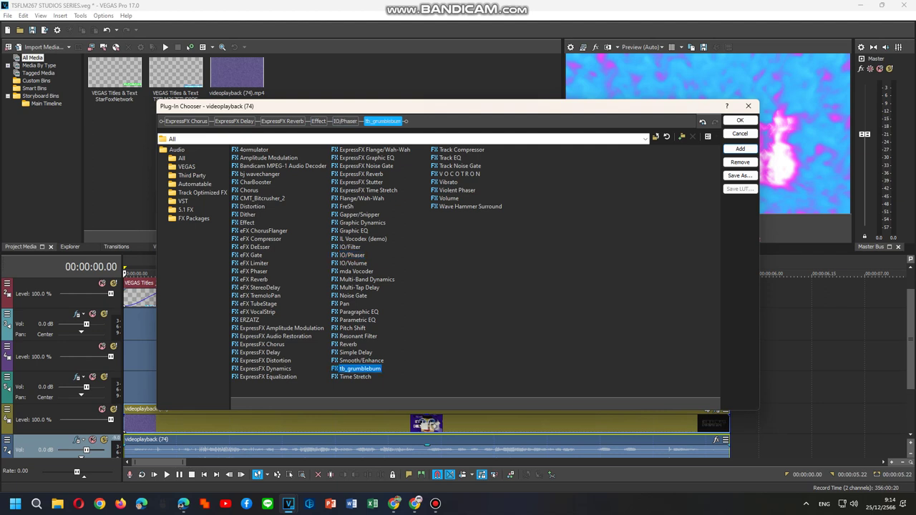
{"action": "left_click", "coordinate": [362, 239]}
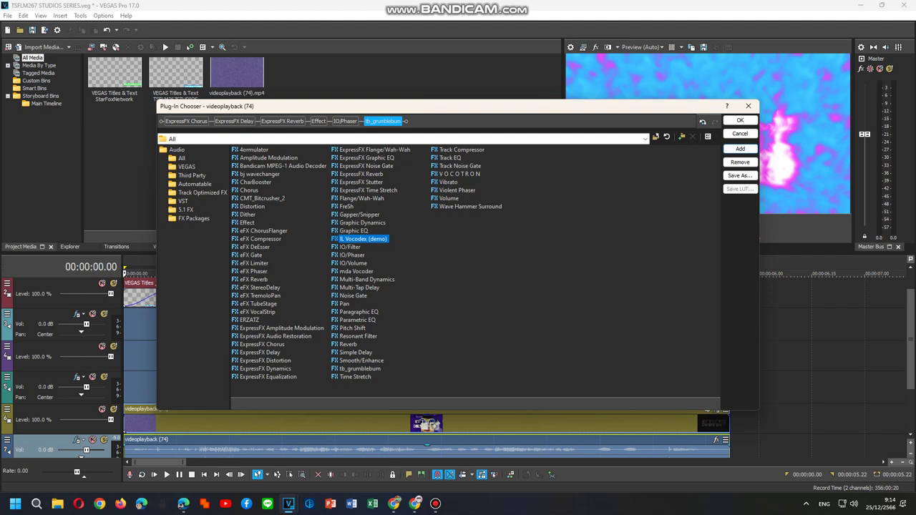
{"action": "double_click", "coordinate": [358, 238]}
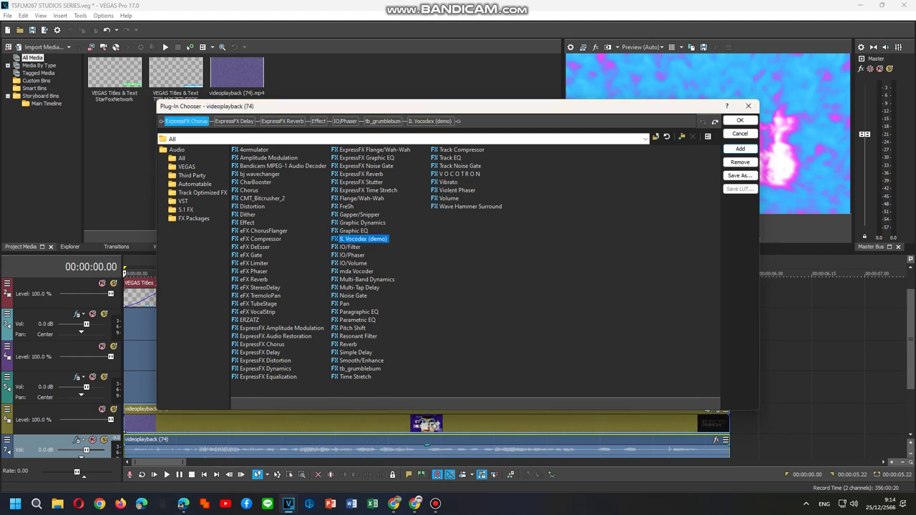
{"action": "left_click", "coordinate": [739, 120]}
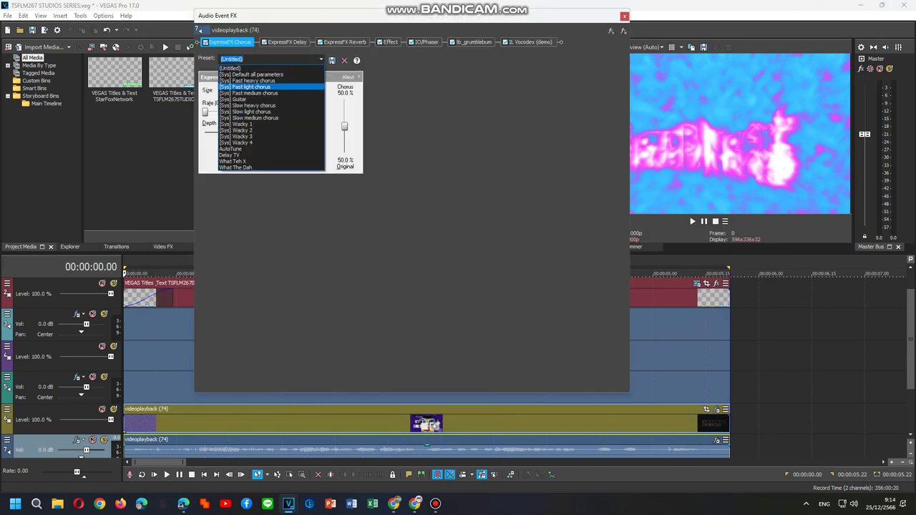
Apply the Wacky 4 preset to ExpressFX Chorus and the Grand canyon preset to ExpressFX Delay
{"action": "left_click", "coordinate": [320, 59]}
{"action": "left_click", "coordinate": [242, 143]}
{"action": "left_click", "coordinate": [286, 43]}
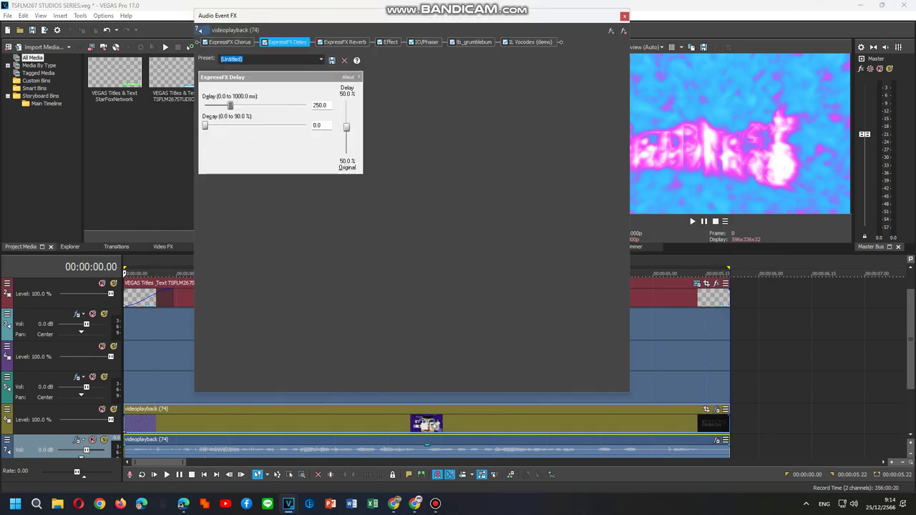
{"action": "left_click", "coordinate": [321, 60]}
{"action": "key", "text": "Up"}
{"action": "key", "text": "Up"}
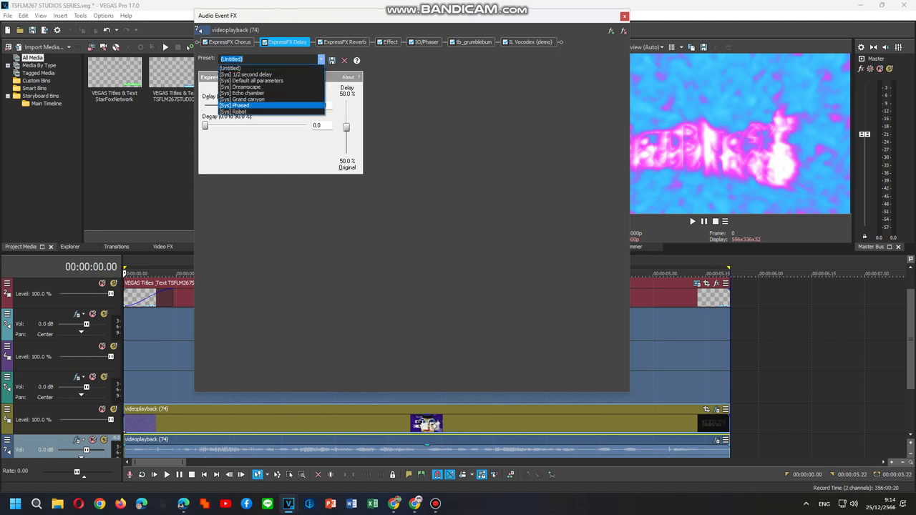
{"action": "key", "text": "Return"}
Set the ExpressFX Reverb preset to Small night club
{"action": "left_click", "coordinate": [344, 42]}
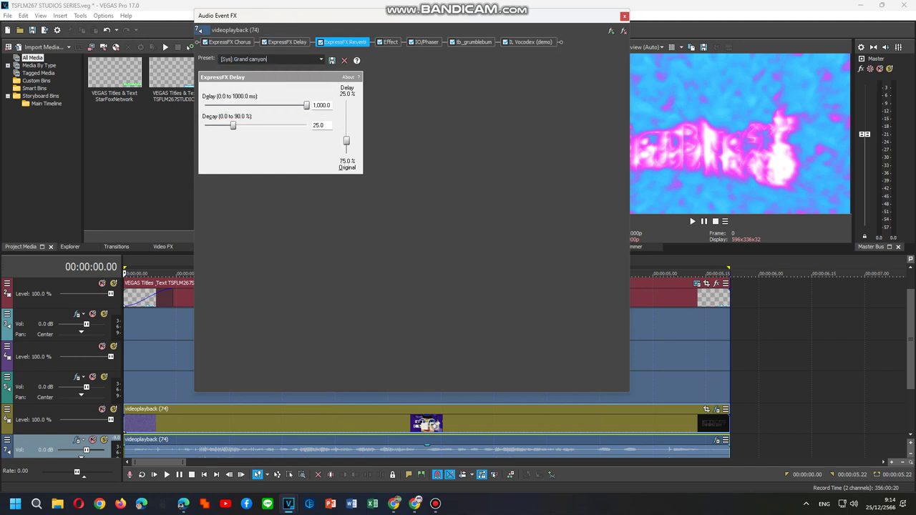
{"action": "left_click", "coordinate": [321, 60]}
{"action": "left_click", "coordinate": [251, 100]}
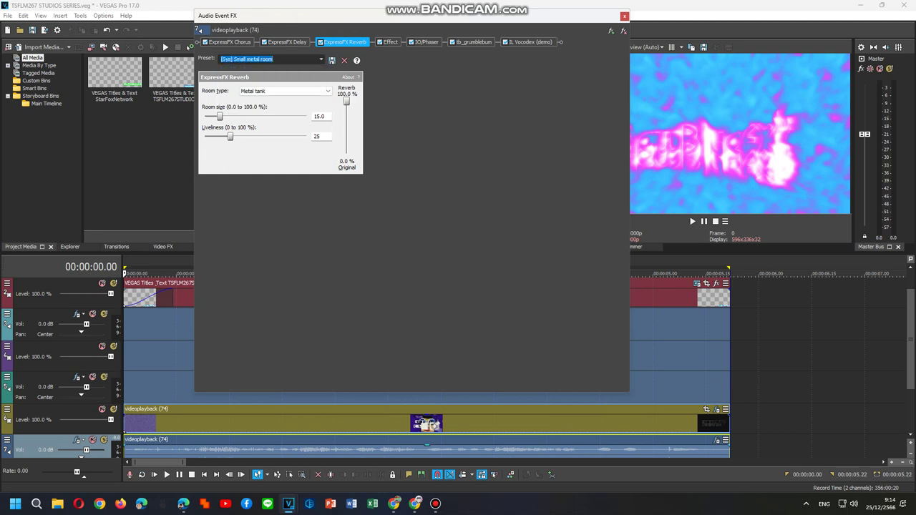
{"action": "left_click", "coordinate": [320, 60]}
{"action": "left_click", "coordinate": [249, 105]}
{"action": "left_click", "coordinate": [270, 60]}
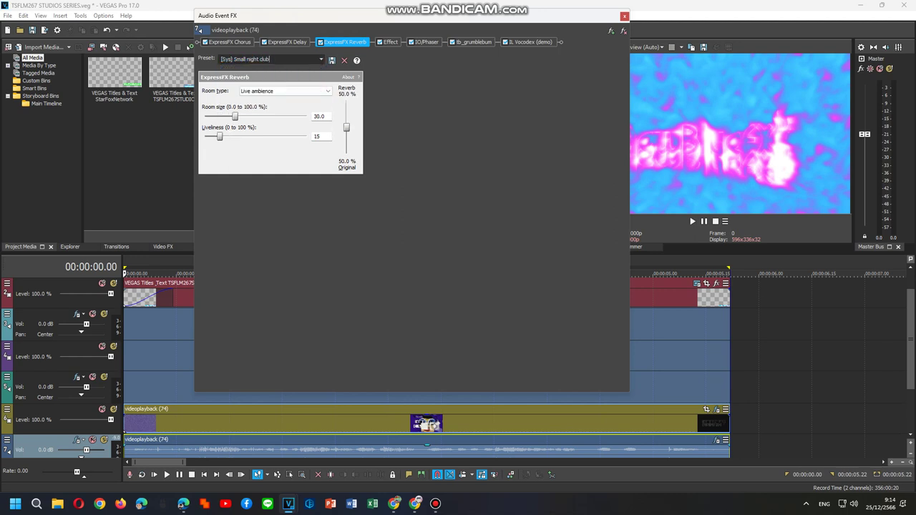
Load the TALKING VOICES preset in the Effect plug-in (Orange Vocoder)
{"action": "left_click", "coordinate": [389, 42]}
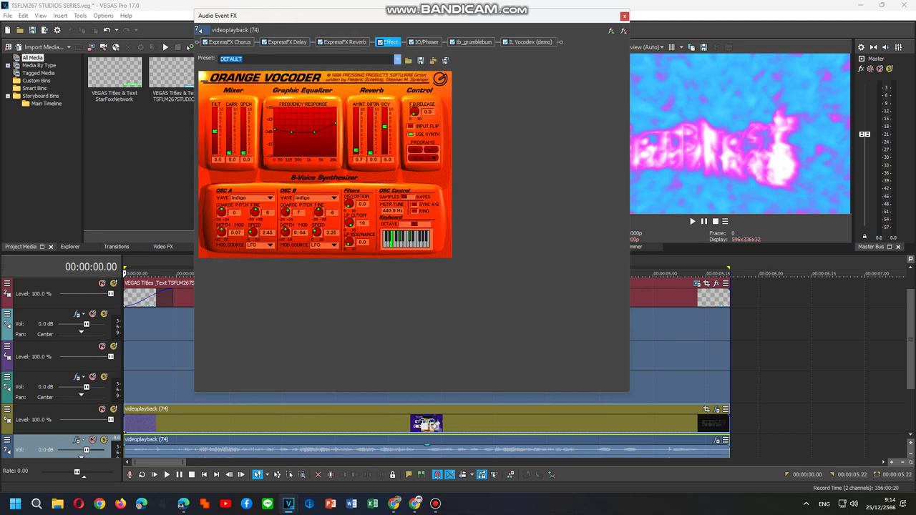
{"action": "left_click", "coordinate": [397, 59]}
{"action": "key", "text": "Down"}
{"action": "key", "text": "Down"}
{"action": "key", "text": "Down"}
{"action": "key", "text": "Down"}
{"action": "key", "text": "Down"}
{"action": "key", "text": "Down"}
{"action": "key", "text": "Down"}
{"action": "key", "text": "Down"}
{"action": "key", "text": "Down"}
{"action": "key", "text": "Down"}
{"action": "key", "text": "Down"}
{"action": "key", "text": "Down"}
{"action": "key", "text": "Return"}
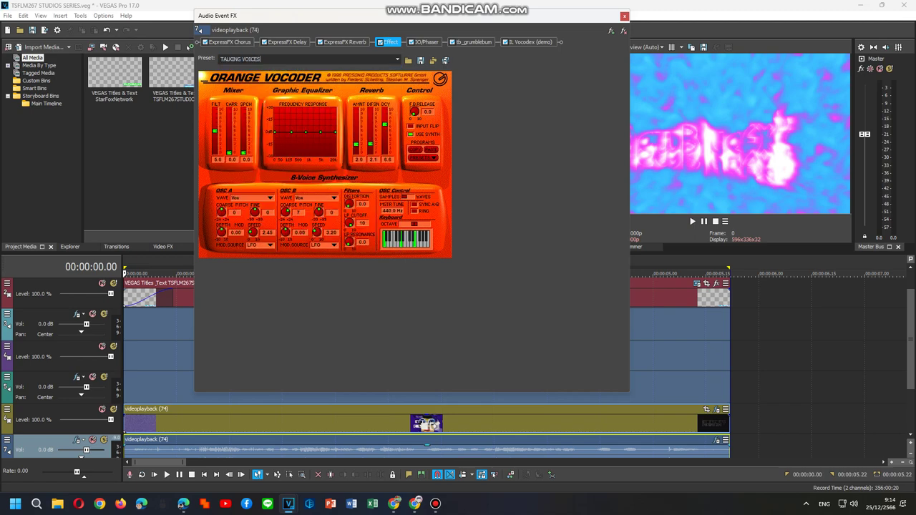
Load the 1 minute preset in the IO/Phaser plug-in
{"action": "left_click", "coordinate": [427, 42]}
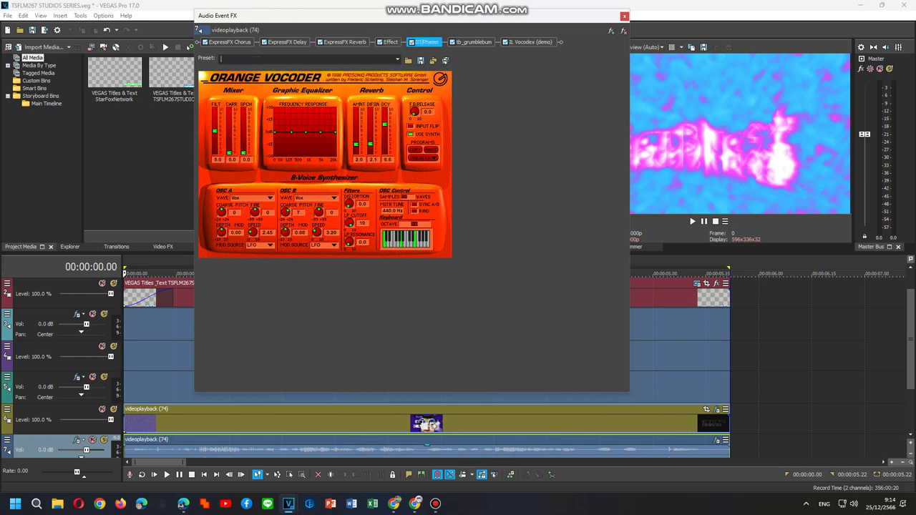
{"action": "left_click", "coordinate": [462, 59]}
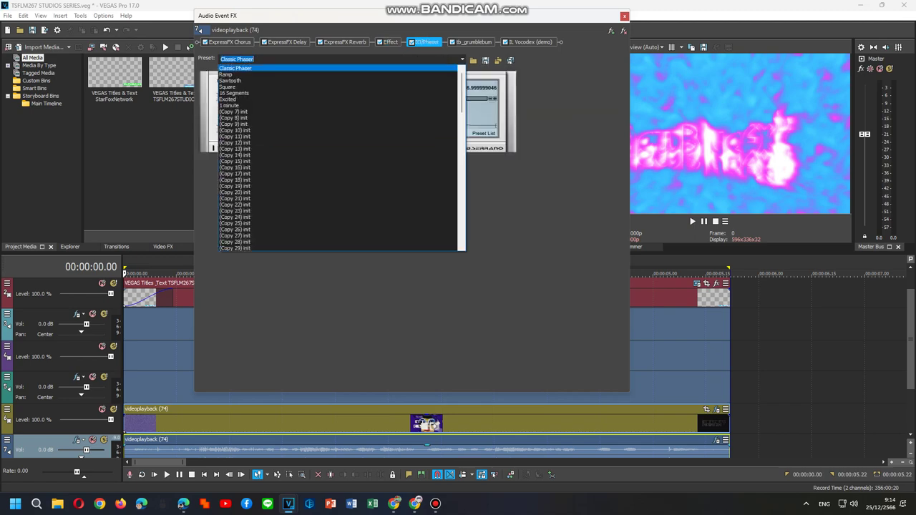
{"action": "key", "text": "Down"}
{"action": "key", "text": "Down"}
{"action": "key", "text": "Down"}
{"action": "key", "text": "Down"}
{"action": "key", "text": "Down"}
{"action": "key", "text": "Down"}
{"action": "key", "text": "Return"}
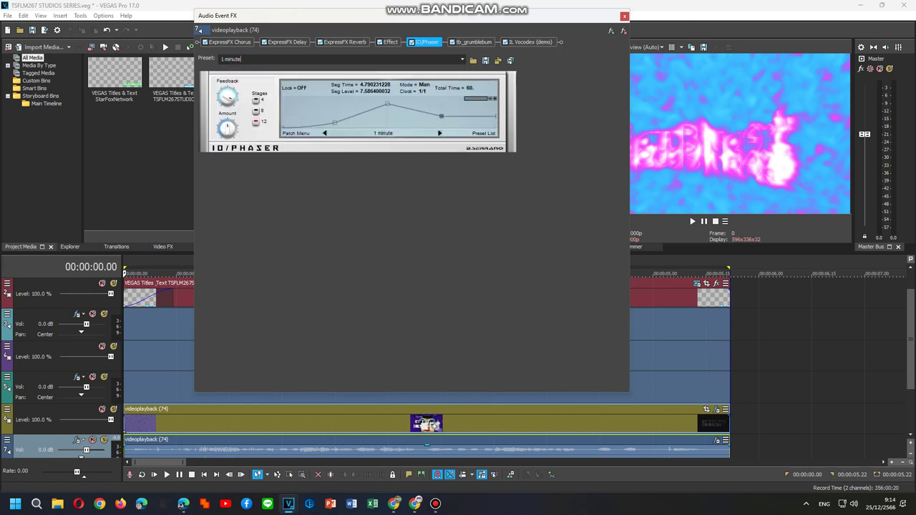
Leave tb_grumblebum on its init preset and load the For drums preset in IL Vocodex
{"action": "left_click", "coordinate": [473, 42]}
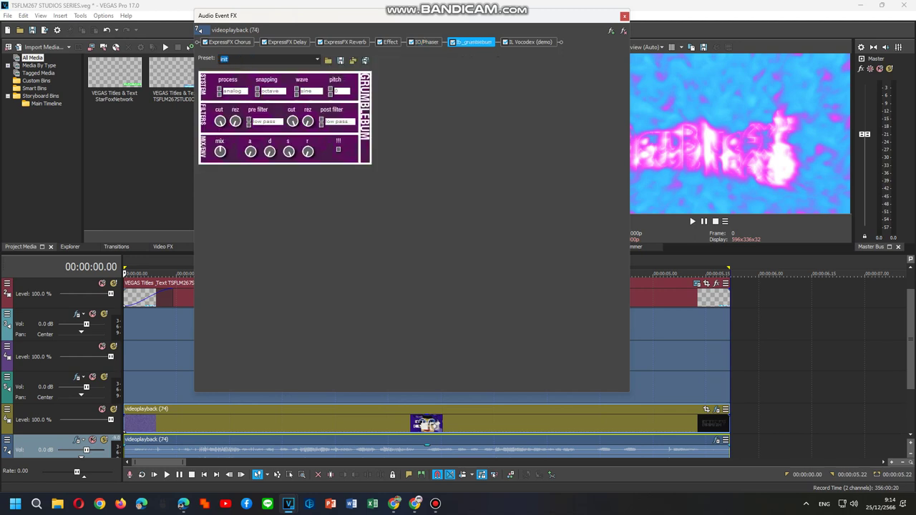
{"action": "left_click", "coordinate": [229, 59]}
{"action": "left_click", "coordinate": [531, 42]}
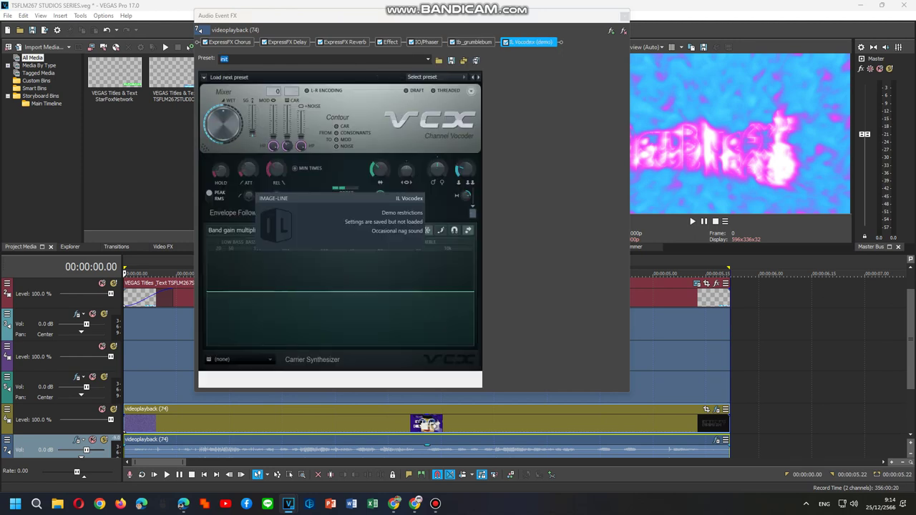
{"action": "left_click", "coordinate": [440, 77]}
{"action": "left_click", "coordinate": [429, 185]}
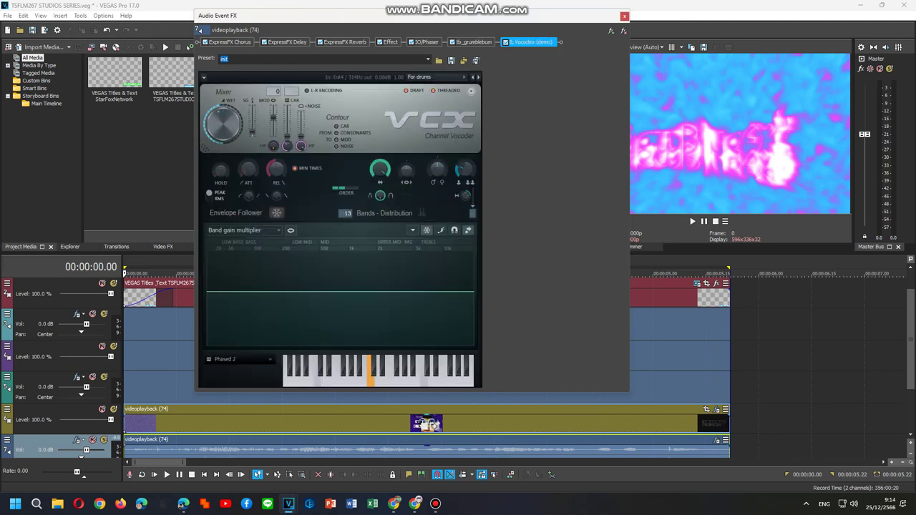
Keep the Phased 2 carrier in Vocodex and switch on additional higher notes on its synthesizer keyboard
{"action": "left_click", "coordinate": [229, 359]}
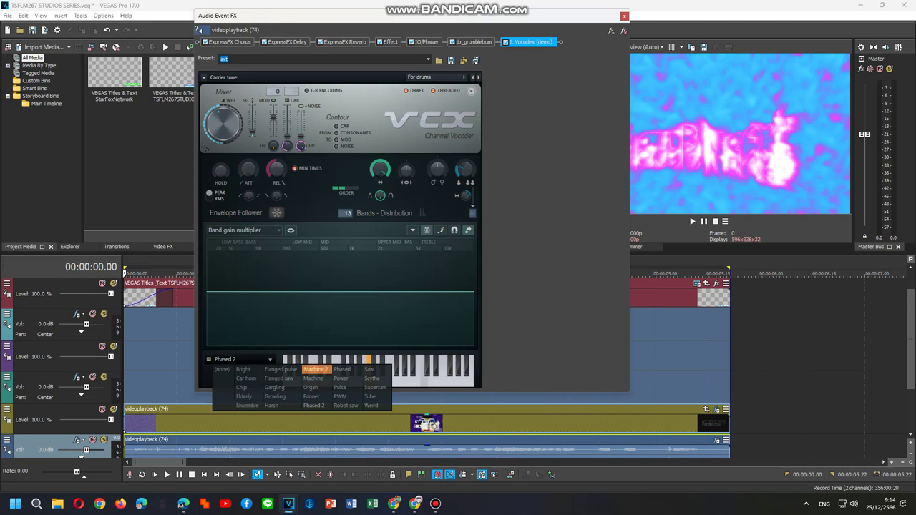
{"action": "left_click", "coordinate": [424, 379]}
{"action": "left_click", "coordinate": [470, 379]}
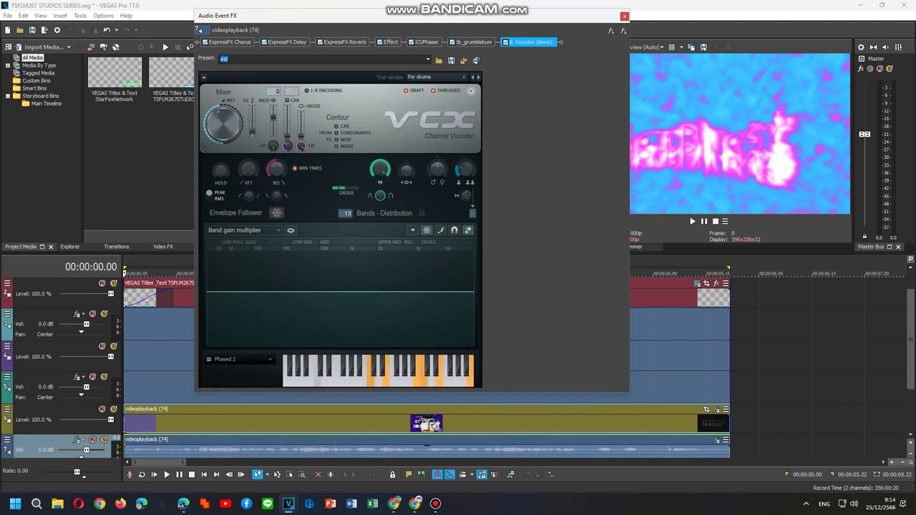
Play the project from the start to preview the audio effect chain
{"action": "left_click", "coordinate": [63, 366]}
{"action": "key", "text": "space"}
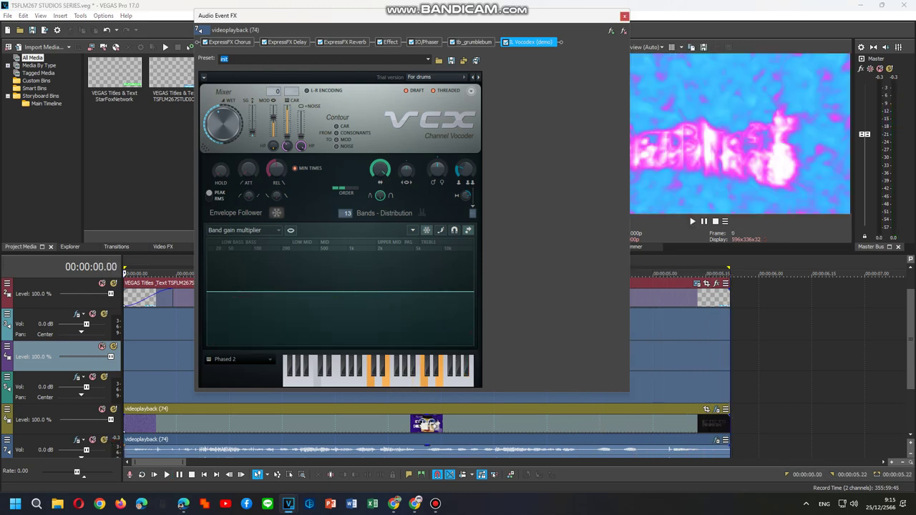
Preview the project with the current carrier, switch the Vocodex carrier to Ensemble and play the project again
{"action": "left_click", "coordinate": [692, 221]}
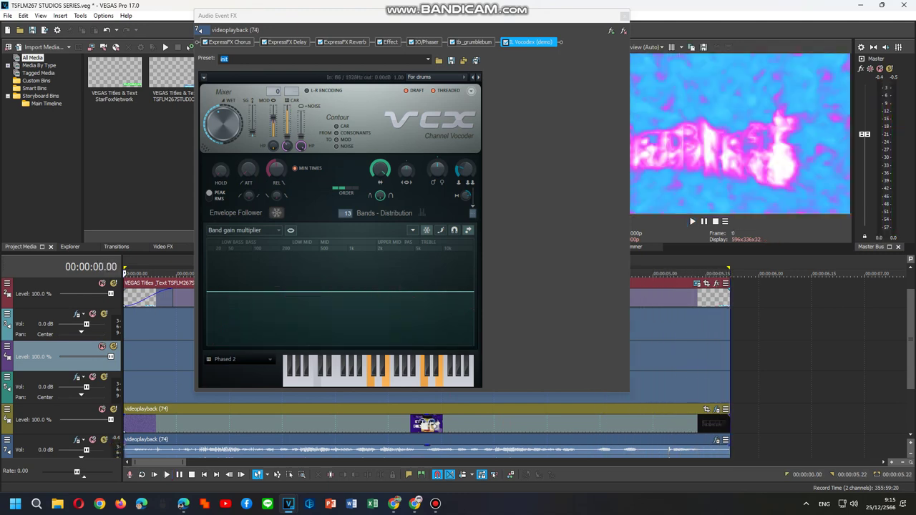
{"action": "left_click", "coordinate": [240, 359]}
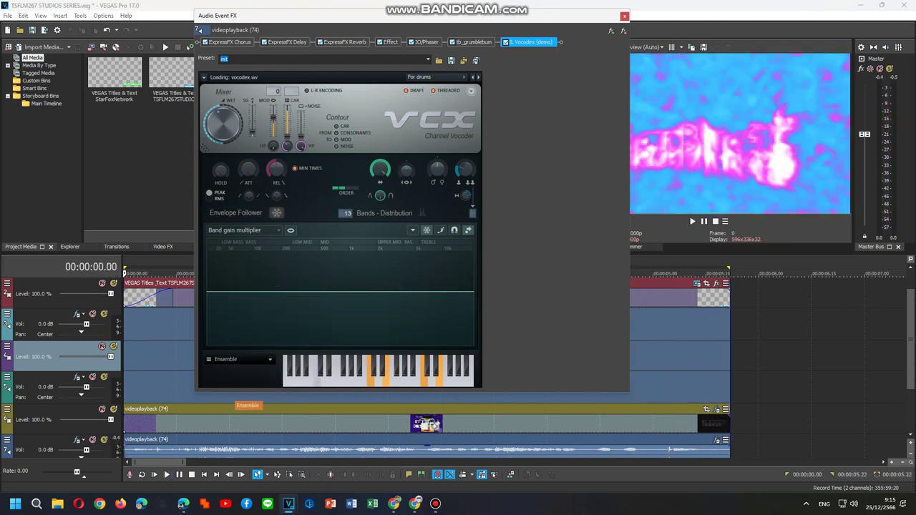
{"action": "left_click", "coordinate": [246, 405]}
{"action": "left_click", "coordinate": [692, 221]}
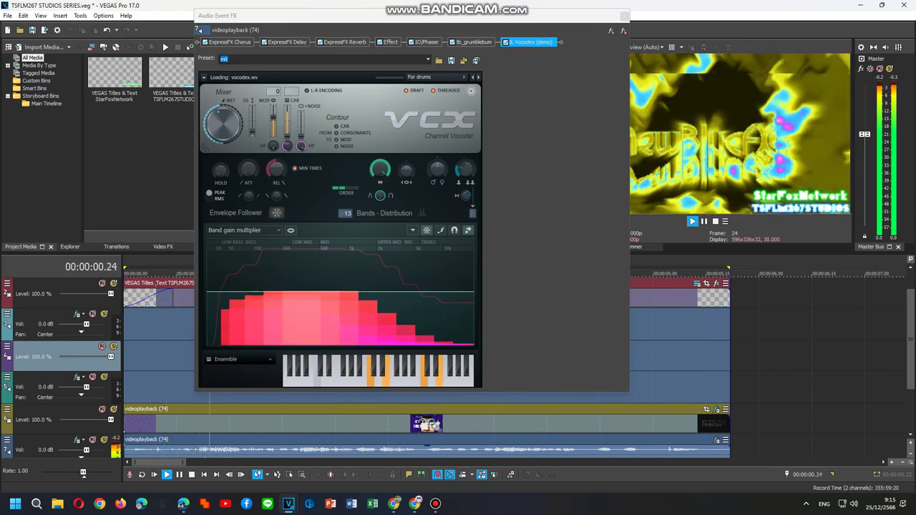
Try the Power and Organ carriers in Vocodex while previewing the project
{"action": "left_click", "coordinate": [240, 359]}
{"action": "left_click", "coordinate": [341, 378]}
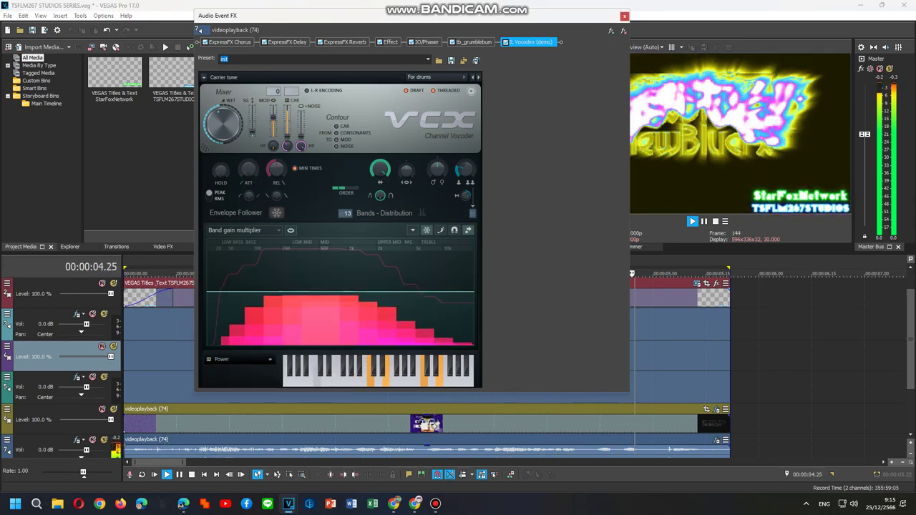
{"action": "left_click", "coordinate": [240, 359]}
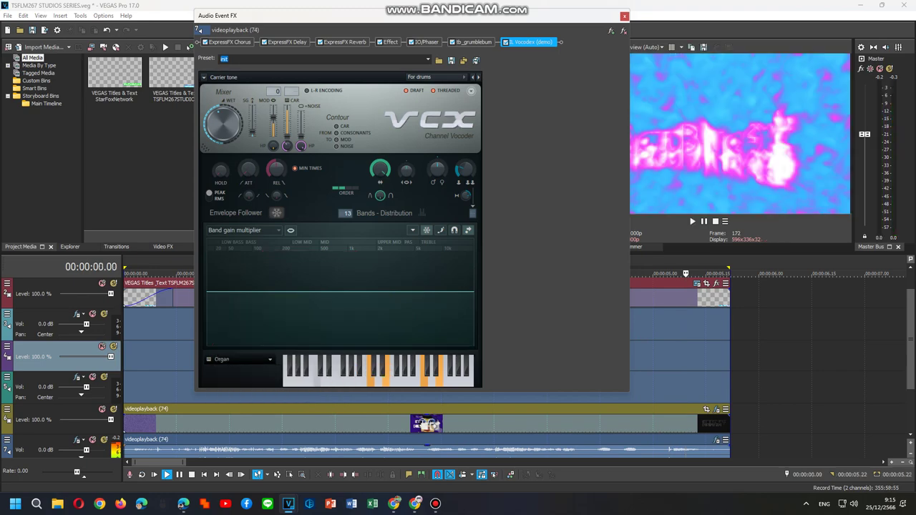
{"action": "left_click", "coordinate": [310, 387]}
{"action": "key", "text": "space"}
Set the Vocodex carrier to Machine 2, switch on many more notes across its keyboard and preview the project from the start
{"action": "left_click", "coordinate": [240, 360]}
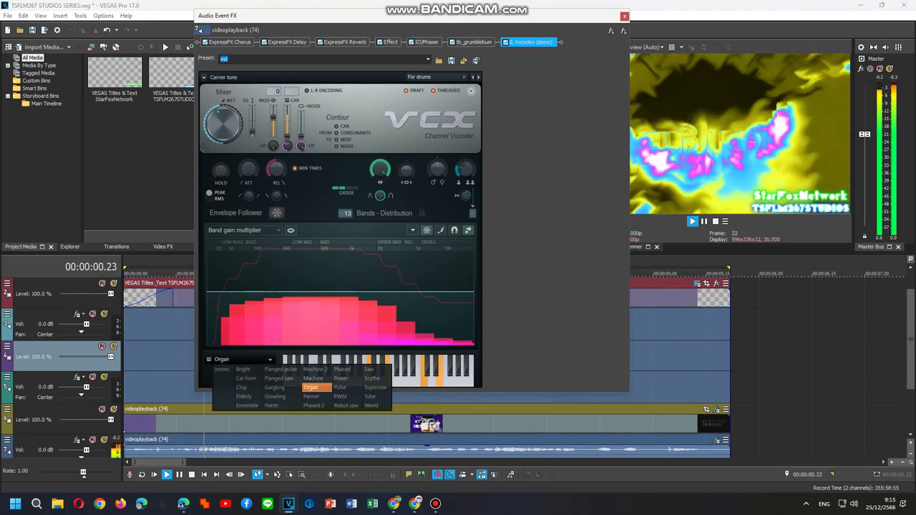
{"action": "left_click", "coordinate": [313, 371]}
{"action": "left_click", "coordinate": [243, 359]}
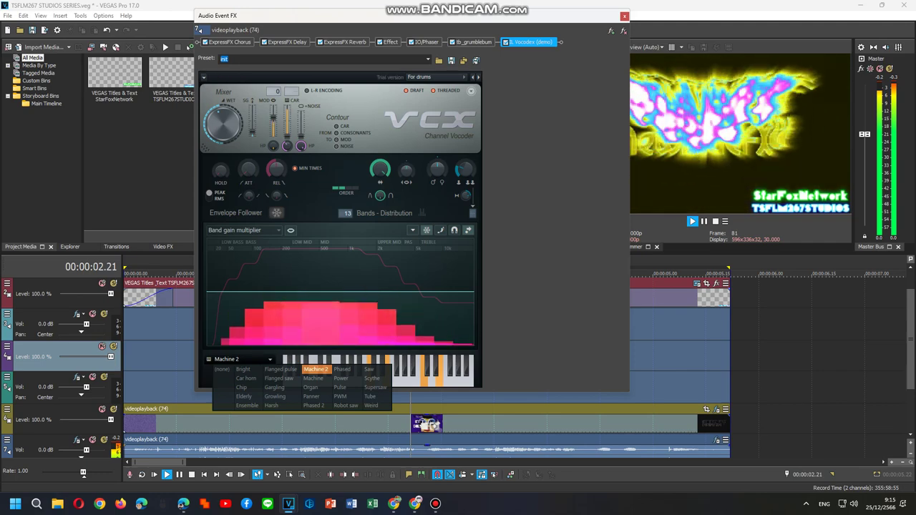
{"action": "key", "text": "Escape"}
{"action": "key", "text": "space"}
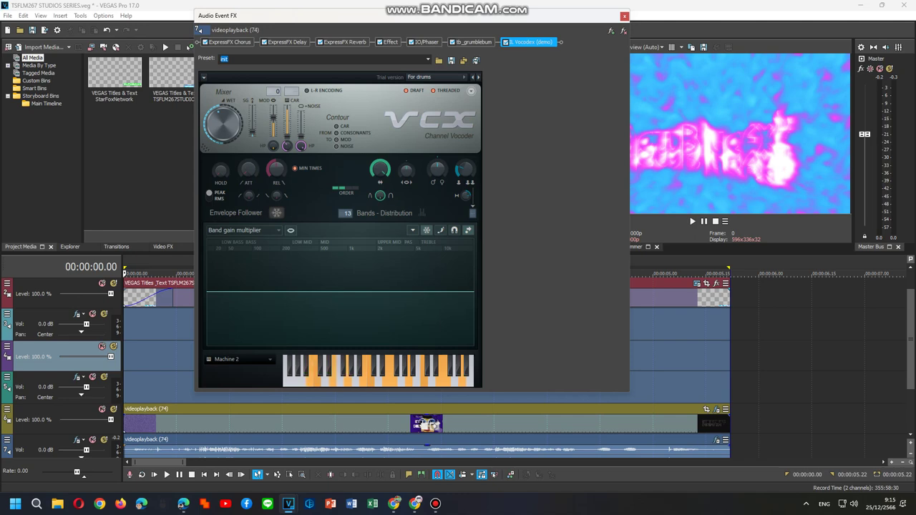
{"action": "left_click", "coordinate": [692, 221]}
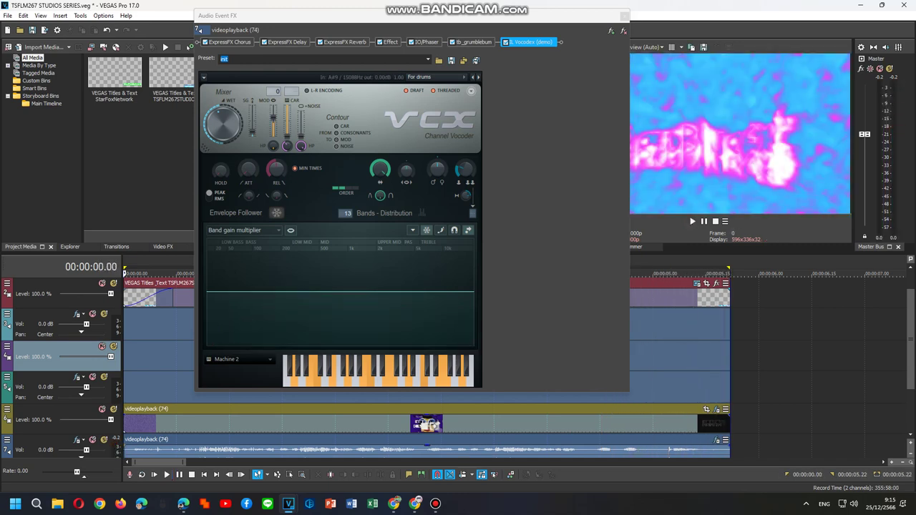
Save the clip's audio plug-in chain as an FX package named Easterup V6 and close the audio effects window
{"action": "left_click", "coordinate": [611, 31]}
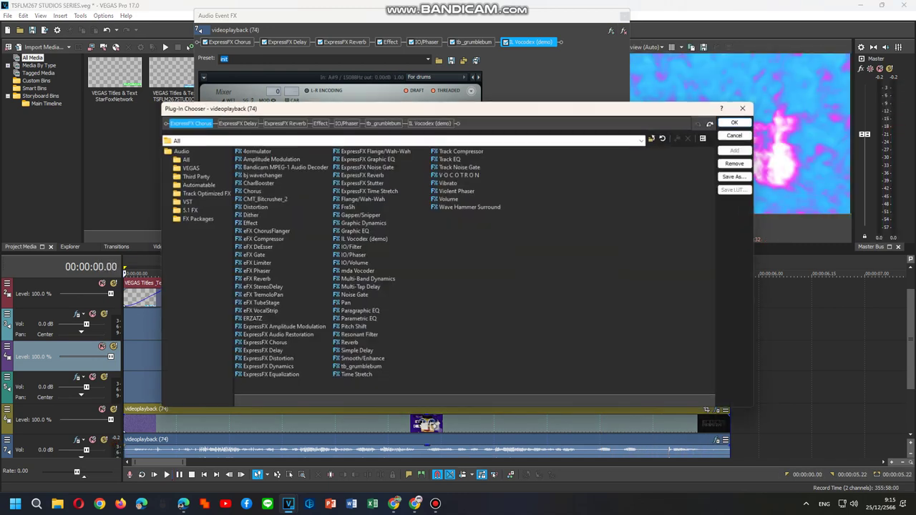
{"action": "left_click", "coordinate": [194, 218]}
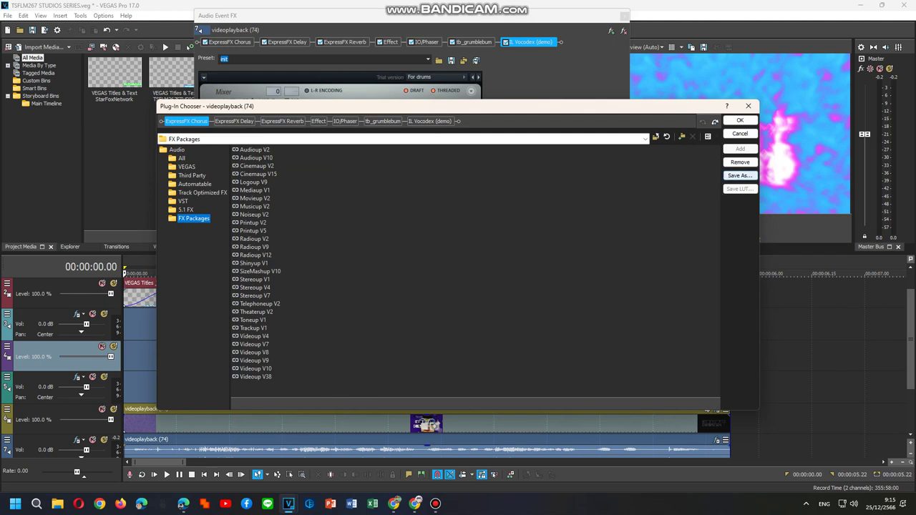
{"action": "left_click", "coordinate": [738, 175]}
{"action": "type", "text": "East"}
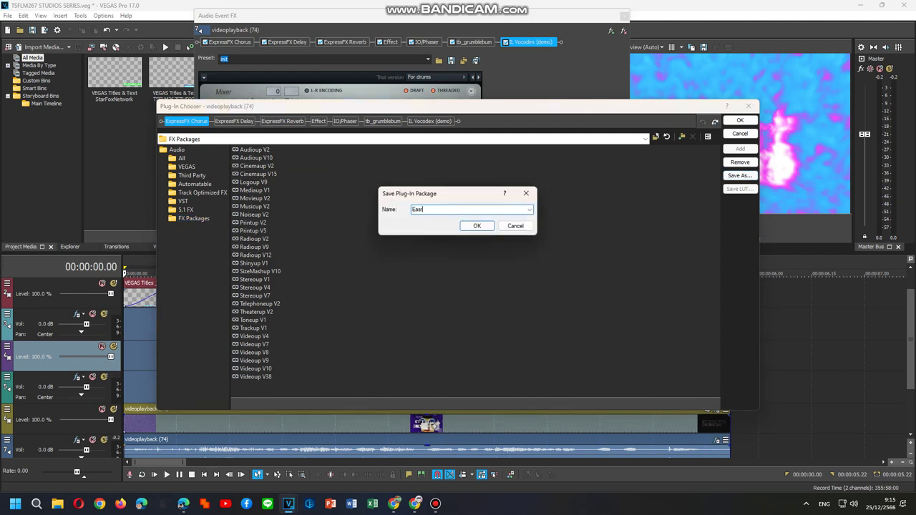
{"action": "type", "text": "ssterup V6"}
{"action": "key", "text": "Return"}
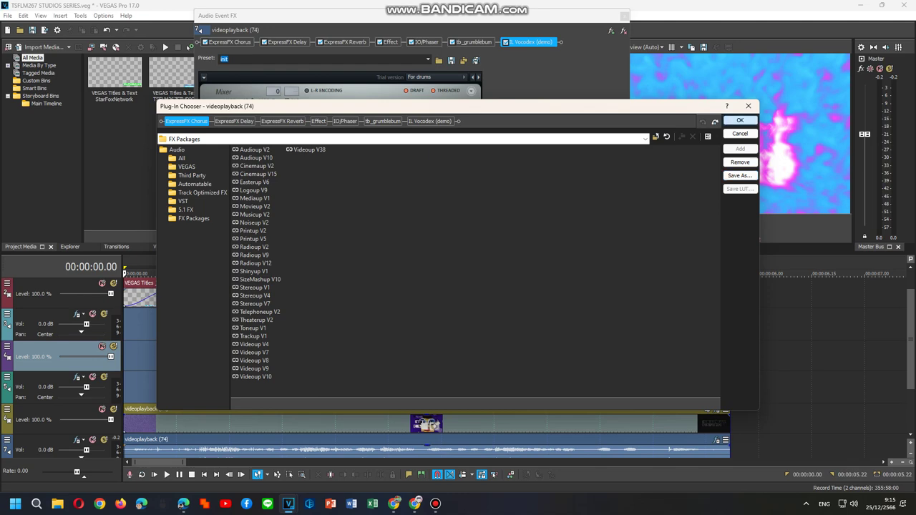
{"action": "key", "text": "Return"}
{"action": "left_click", "coordinate": [435, 503]}
{"action": "left_click", "coordinate": [435, 504]}
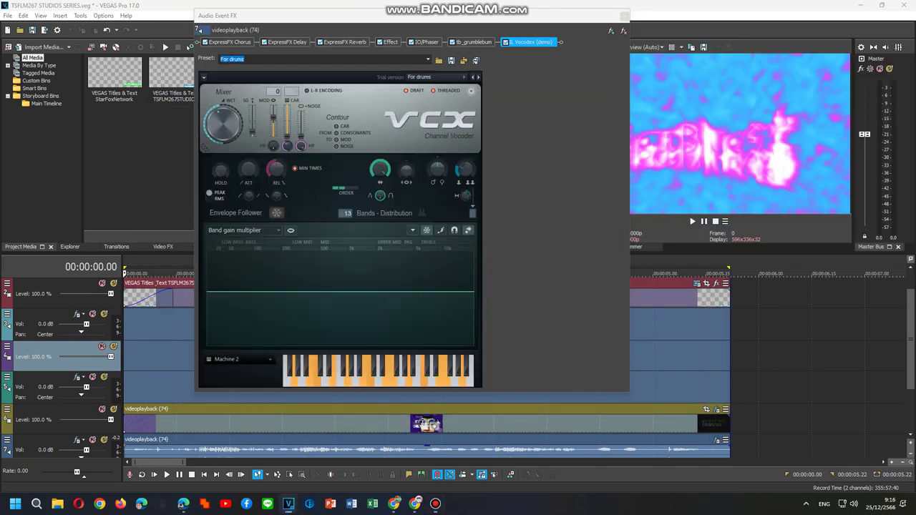
{"action": "left_click", "coordinate": [625, 16]}
Open the render settings for the project and name the output file "An New Audio Effects I'll Call Easterup V6"
{"action": "double_click", "coordinate": [427, 387]}
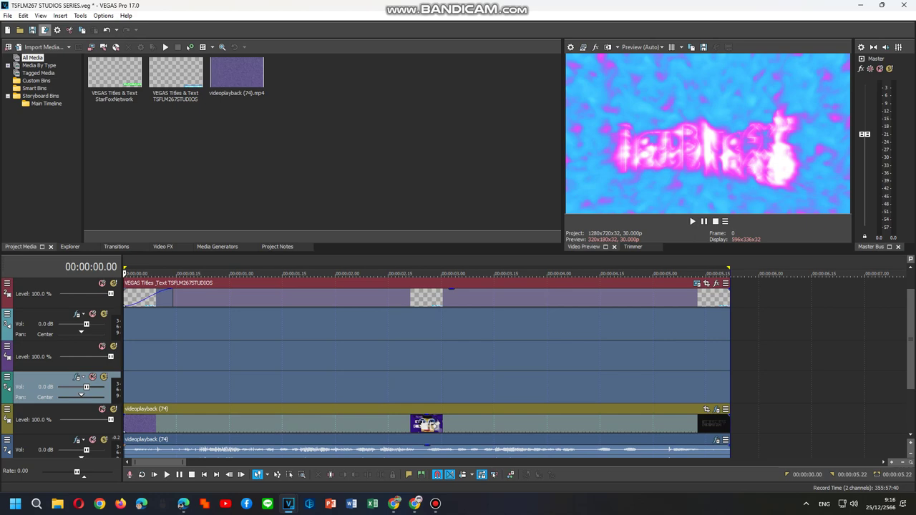
{"action": "left_click", "coordinate": [44, 30]}
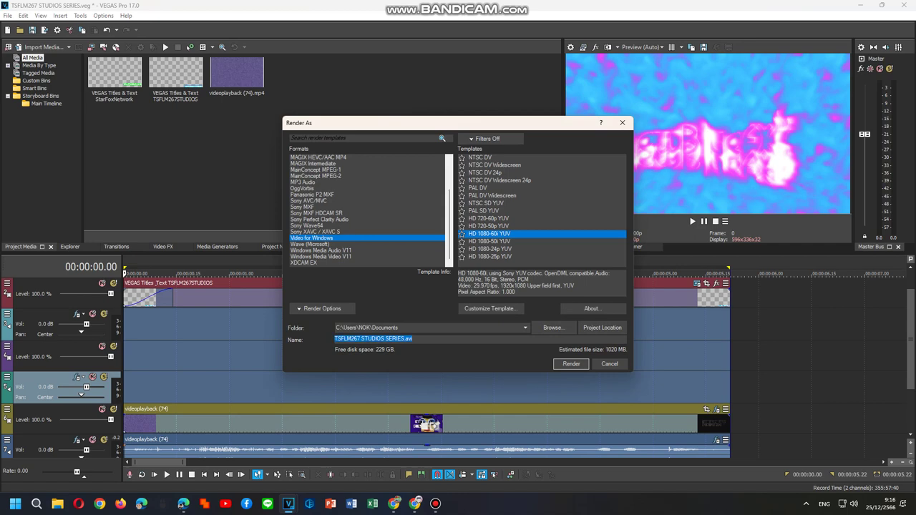
{"action": "type", "text": "An New"}
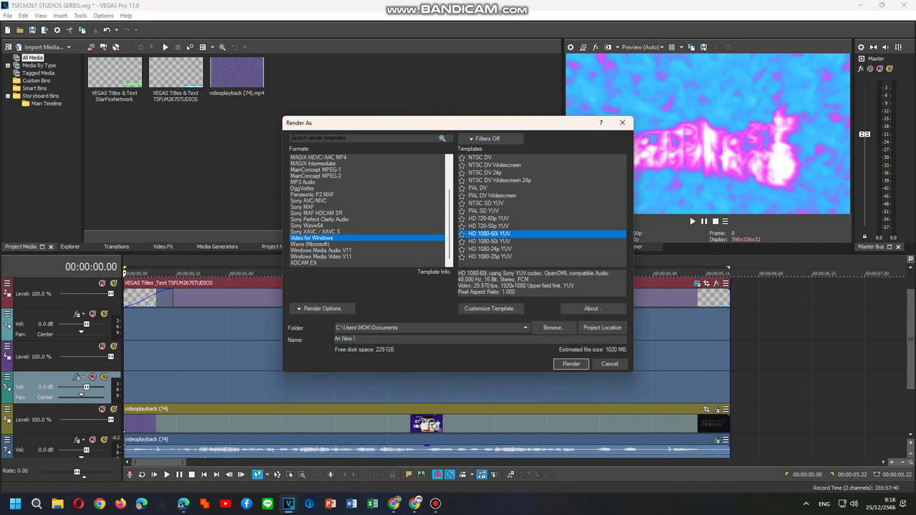
{"action": "type", "text": " Audio Effects I'll Call Easterup V6"}
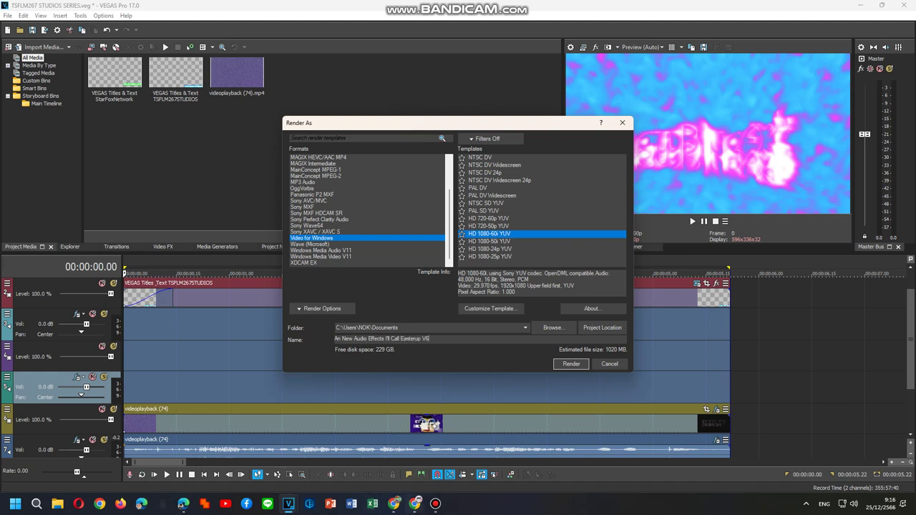